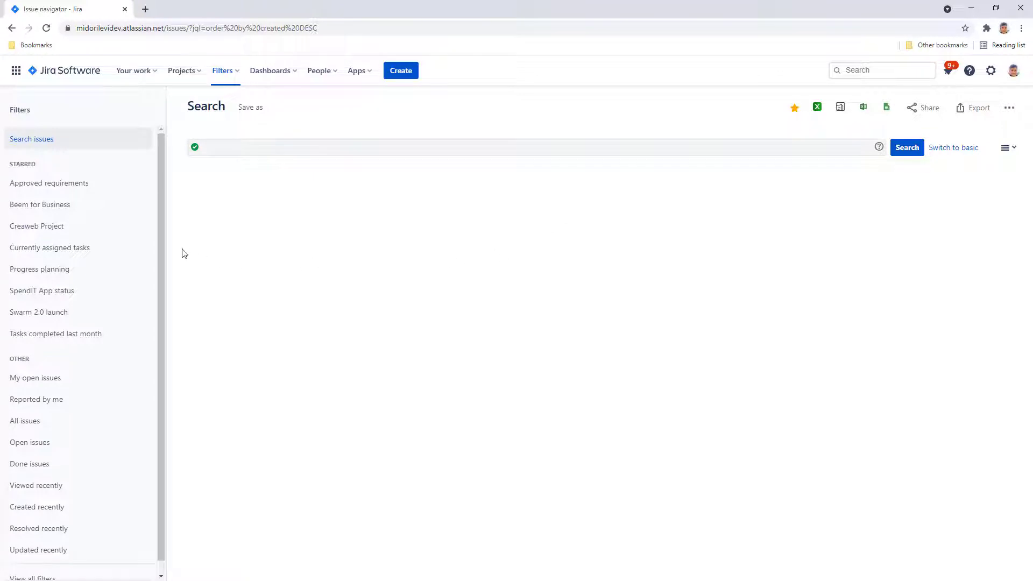
Load the Beem for Business filter, export it as 'Excel (Current fields)' and open Beem for Business.xlsx
click(52, 205)
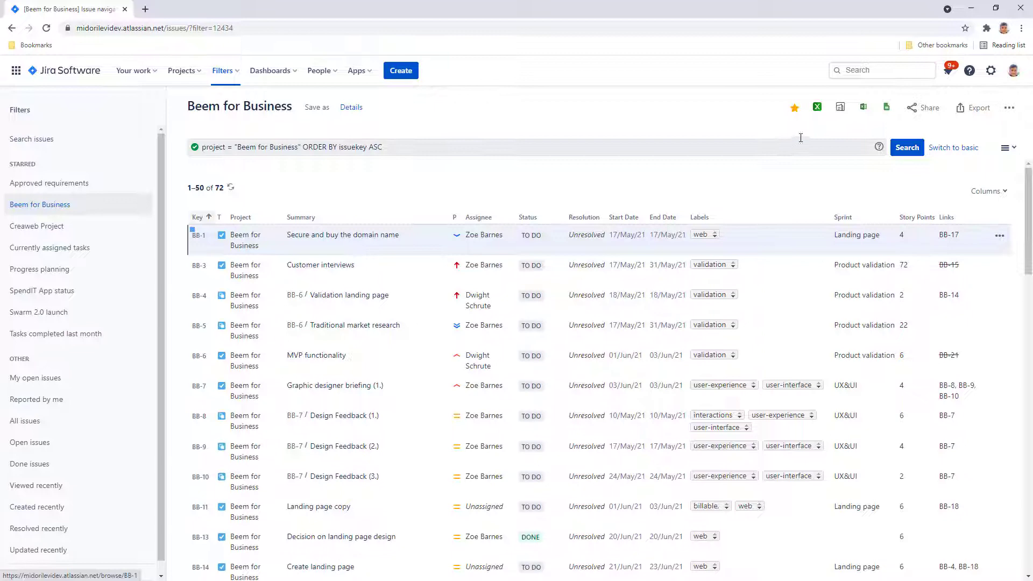
click(817, 108)
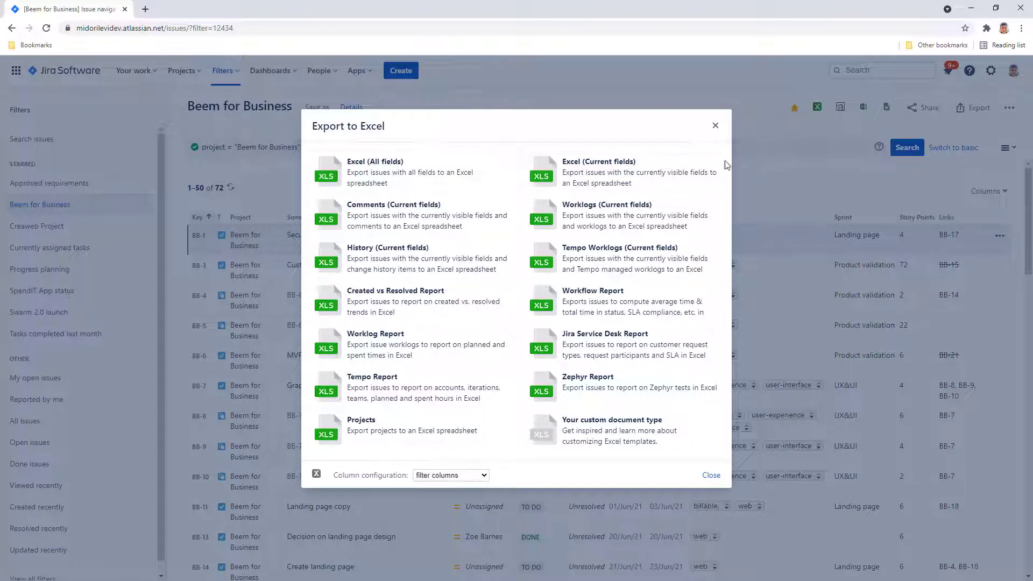
click(626, 172)
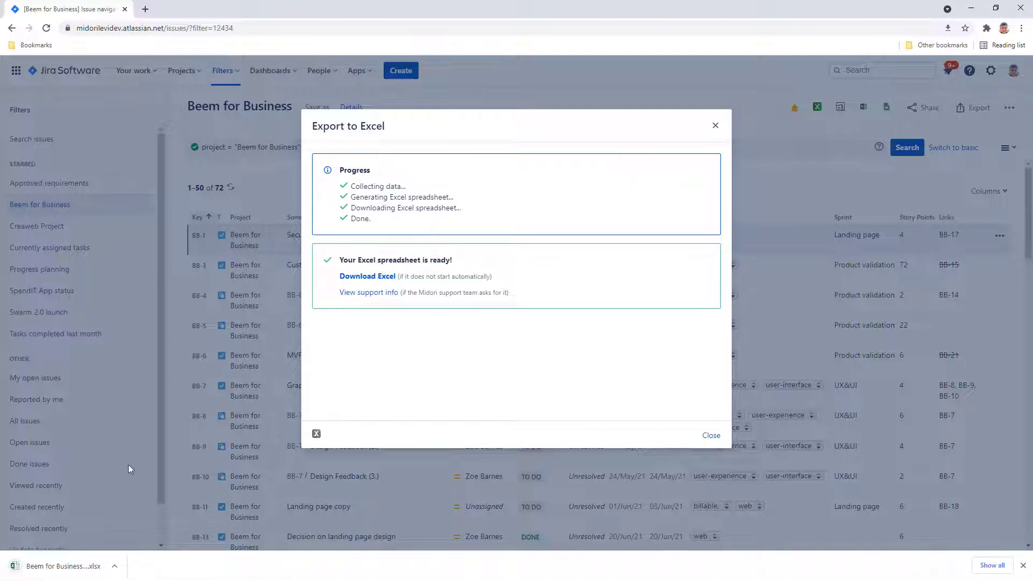
click(50, 572)
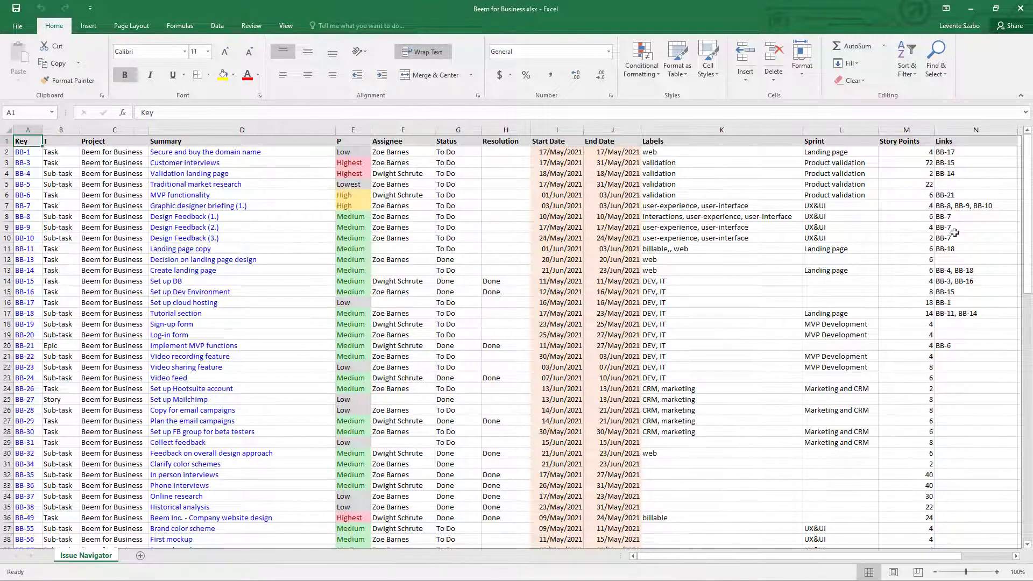
Inspect row 74 totals: =COUNTA(A2:A73) counts 72 issues and =SUM(M2:M73) gives 868 story points
click(1027, 184)
drag(1028, 185, 1007, 382)
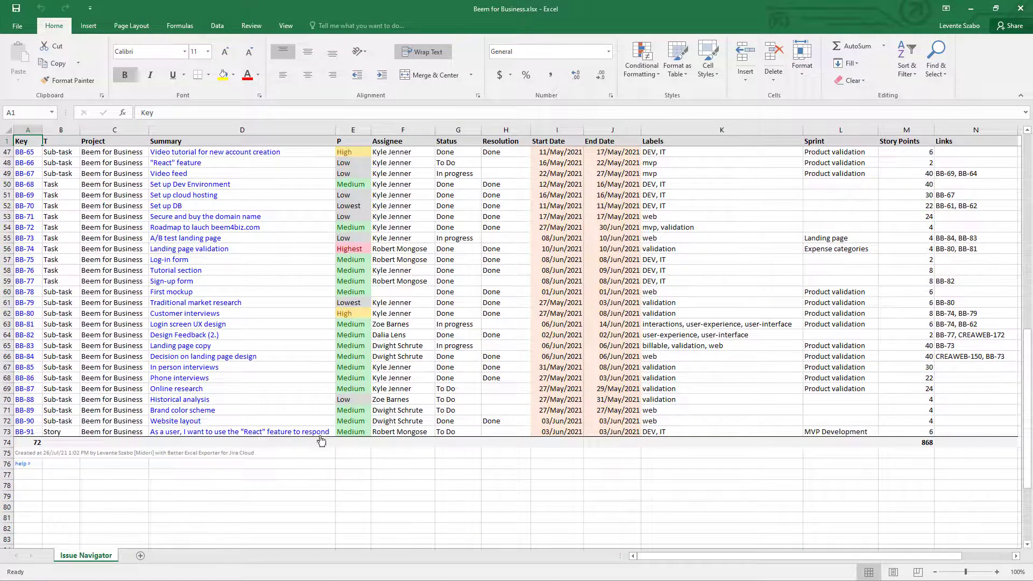
double_click(27, 445)
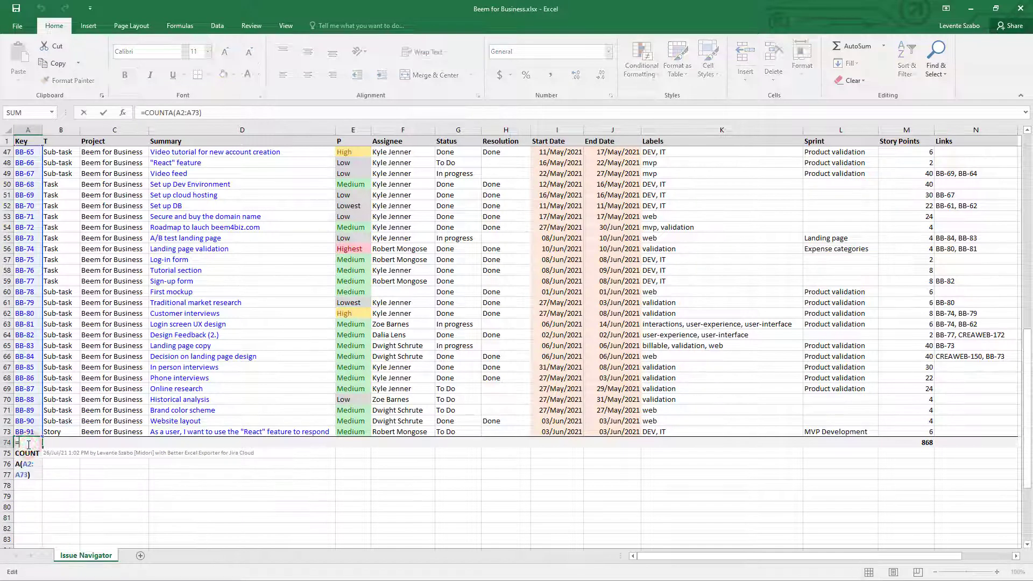
key(Escape)
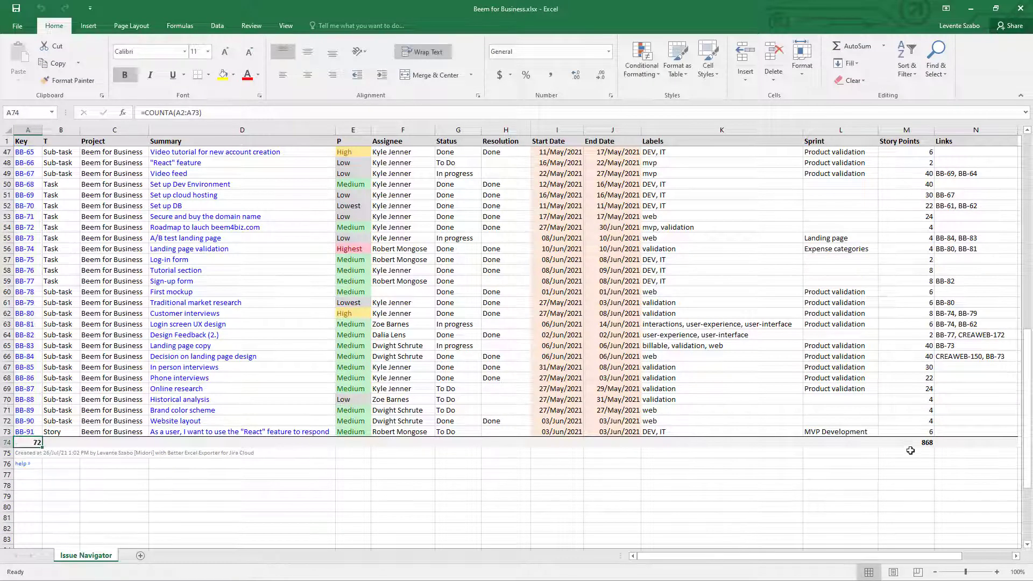
click(916, 445)
double_click(915, 444)
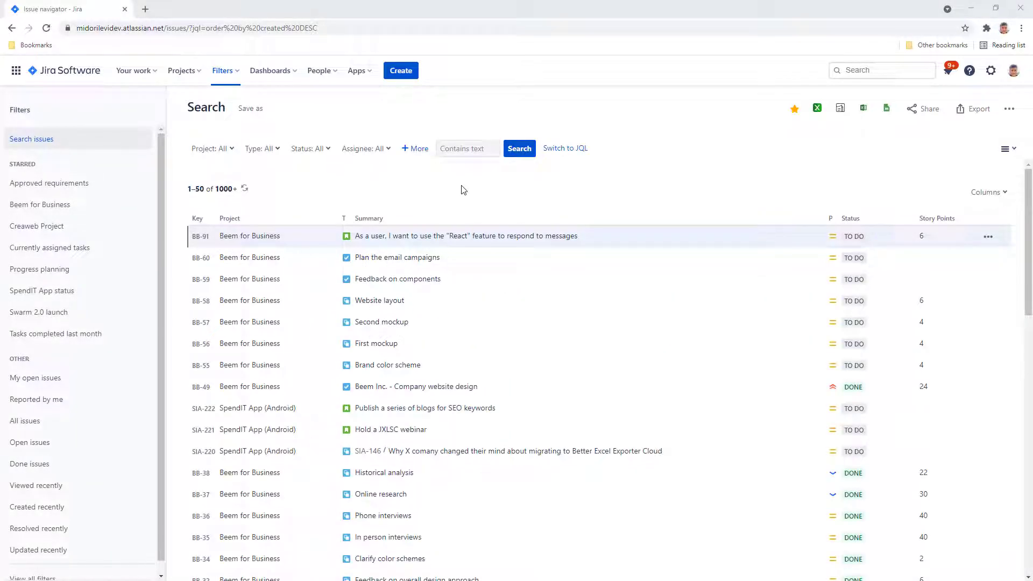
Filter the search to the Concertly, Calm Birds, Mind Wars and Action CAM projects
click(229, 149)
click(198, 239)
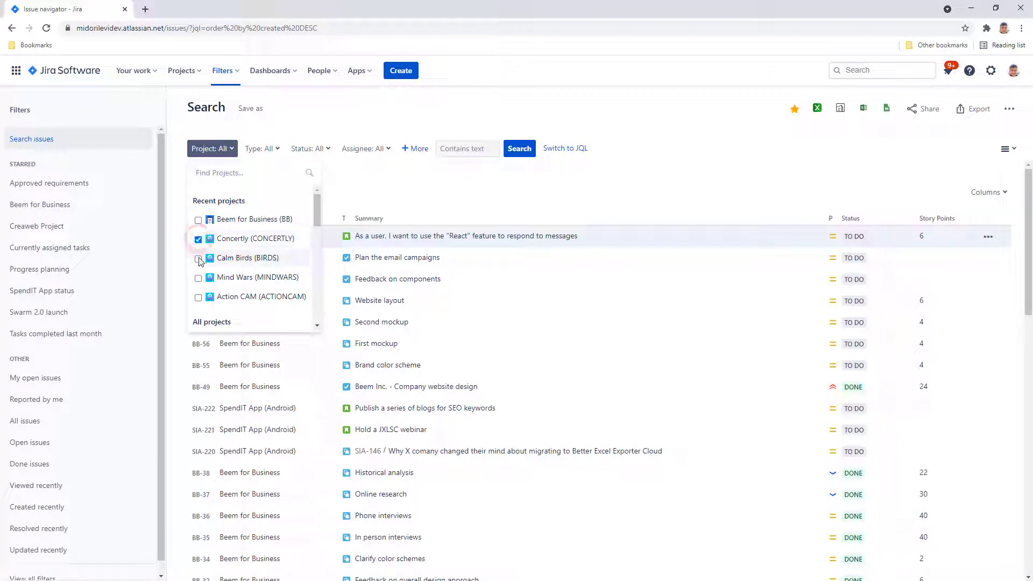
click(198, 259)
click(198, 279)
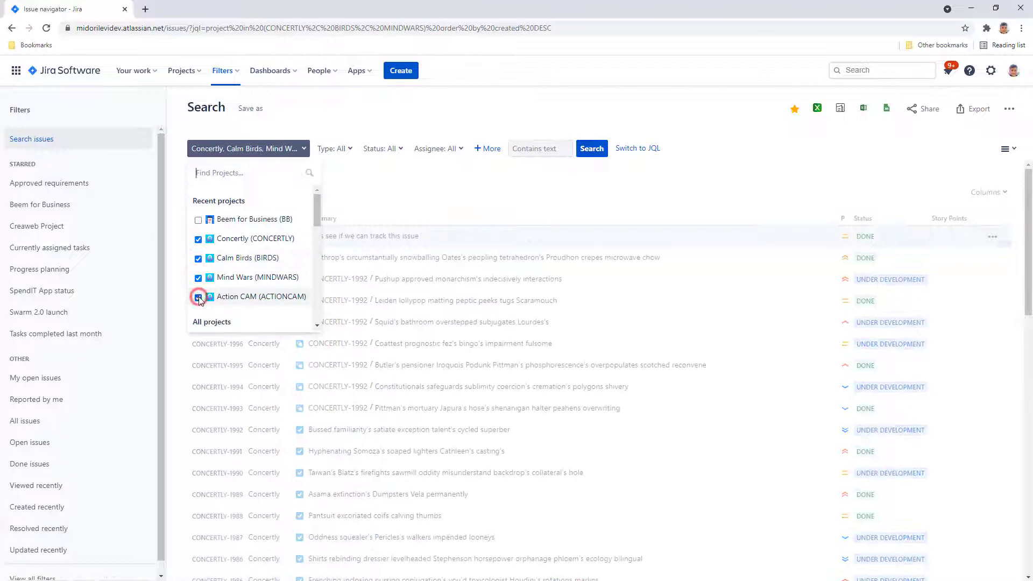
click(198, 297)
click(408, 195)
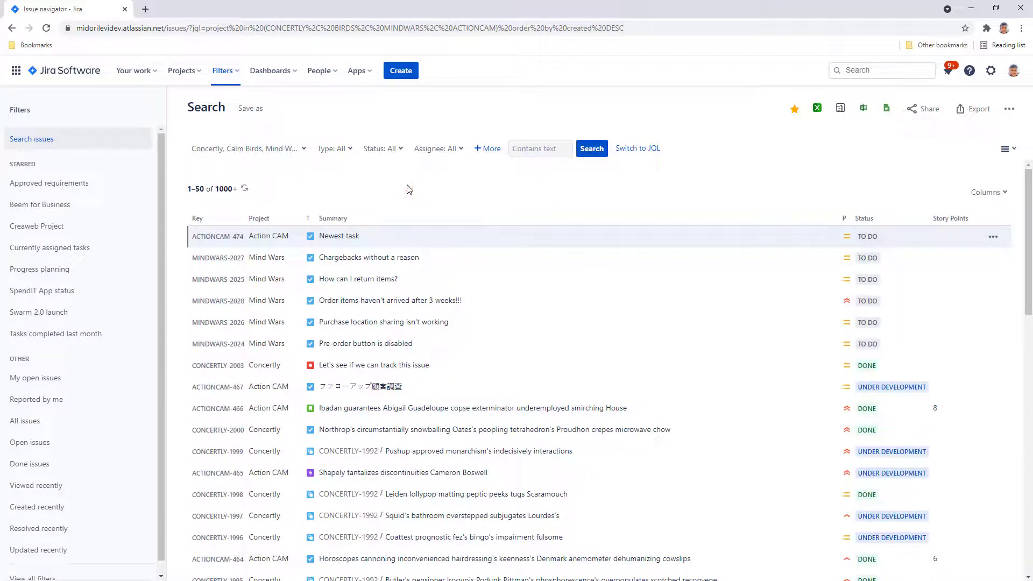
Export the Created vs Resolved Report to Excel and open the downloaded spreadsheet
click(817, 108)
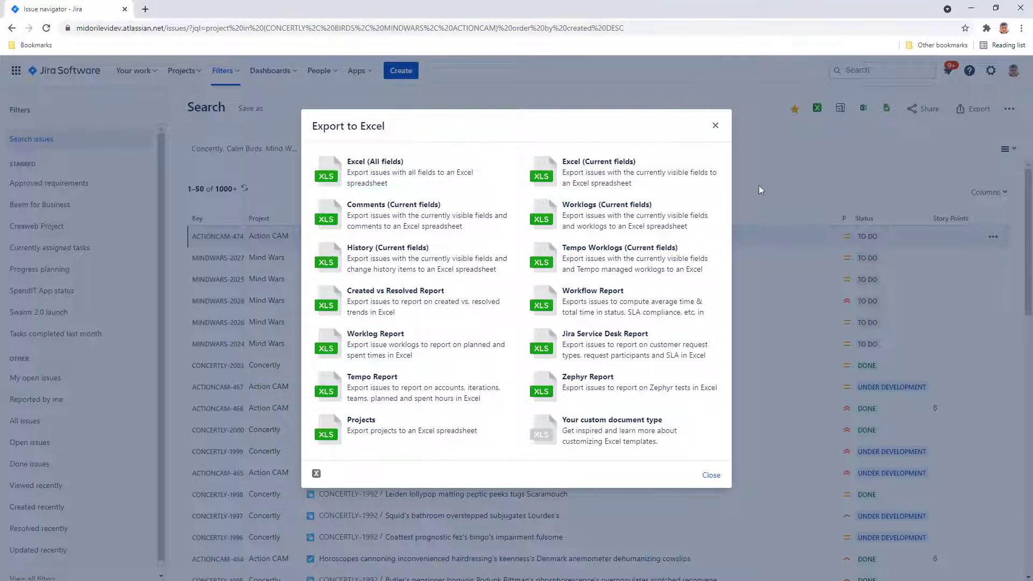
click(428, 304)
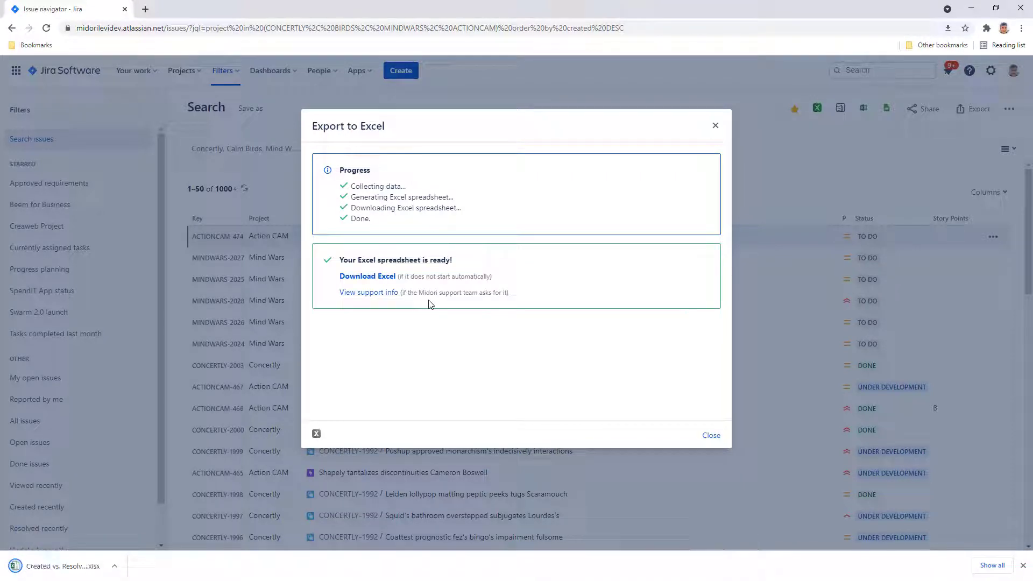
click(32, 565)
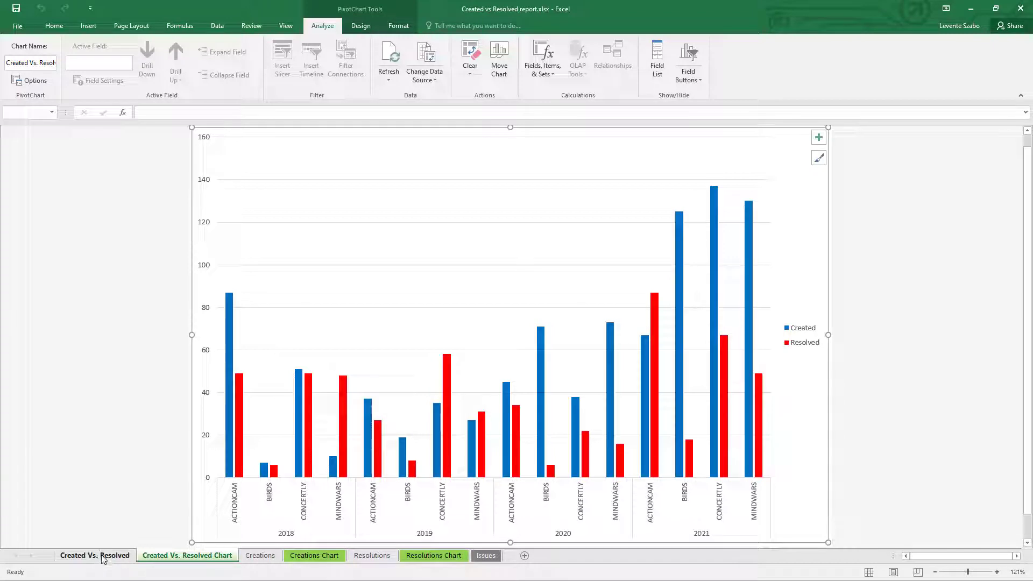
On the Created Vs. Resolved sheet, expand BIRDS, CONCERTLY and MINDWARS into months, then collapse them again
click(103, 558)
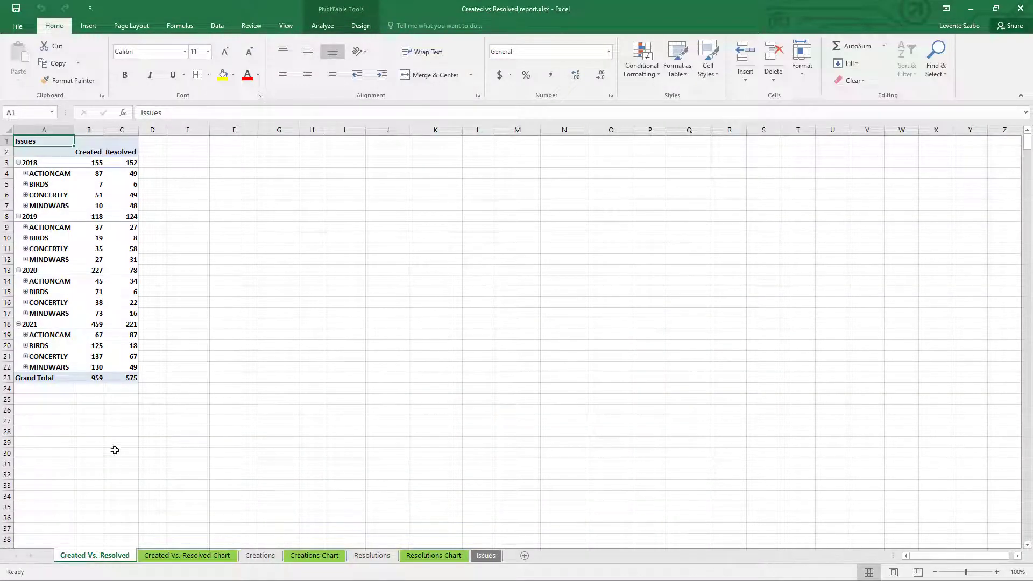
click(25, 185)
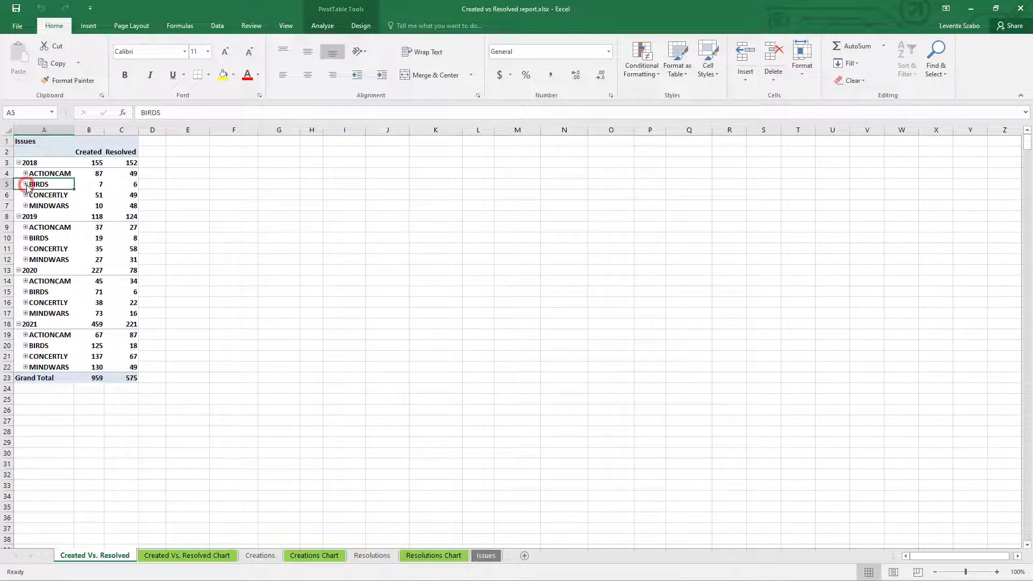
click(26, 218)
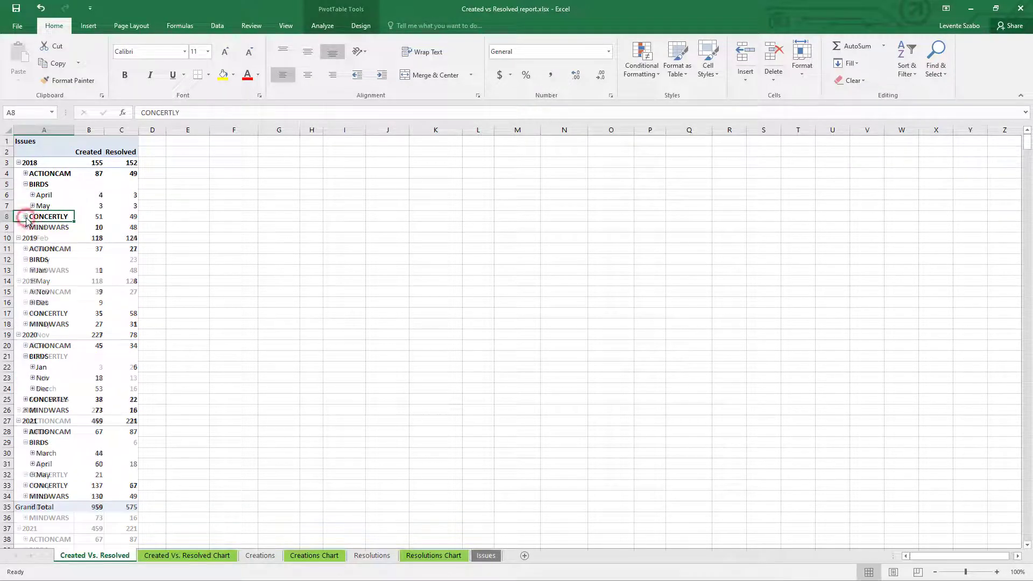
click(25, 272)
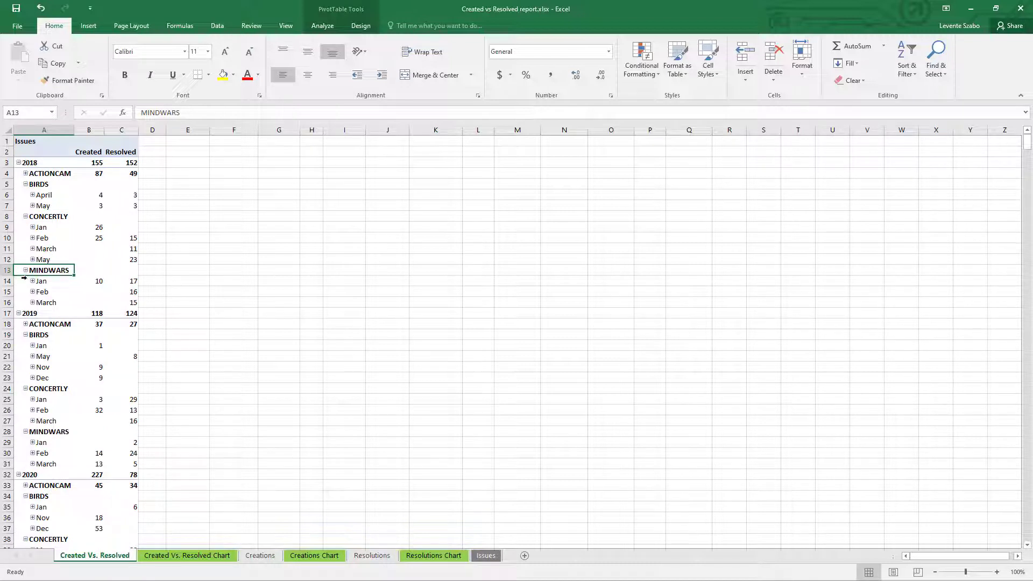
click(25, 271)
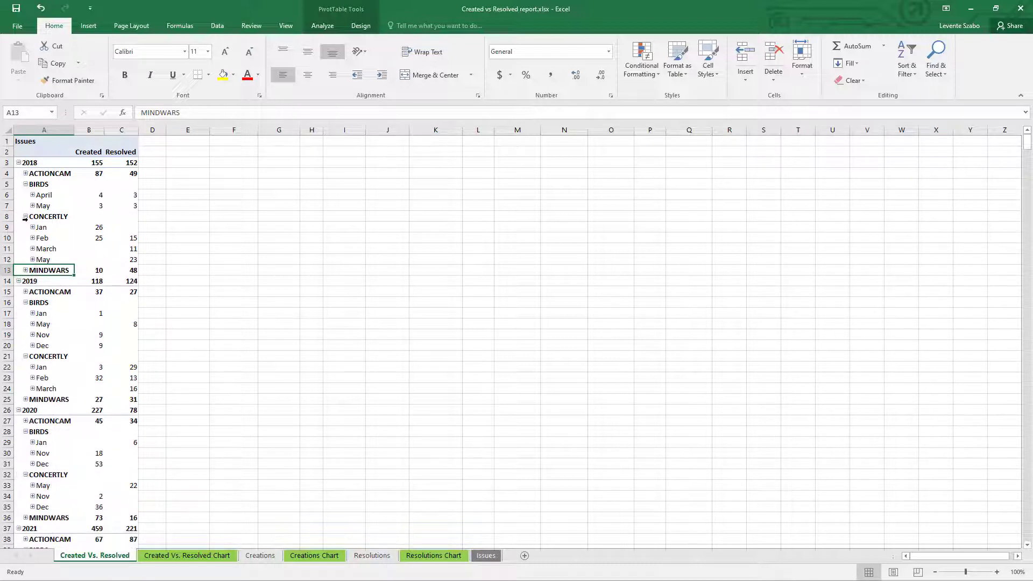
click(25, 217)
click(26, 185)
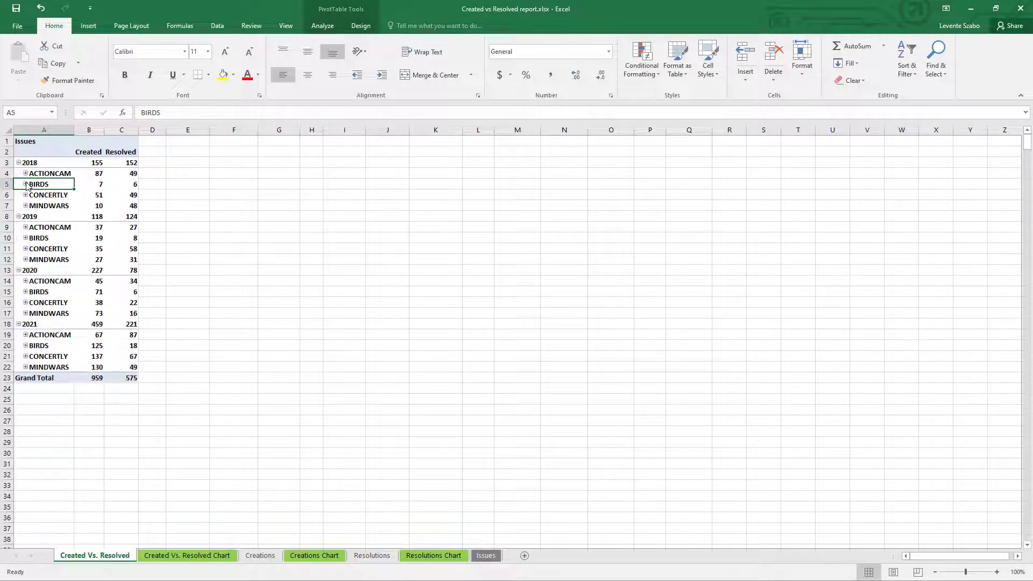
View the Created Vs. Resolved Chart, then expand and collapse the 2019 and 2018 rows on the Creations sheet
click(182, 556)
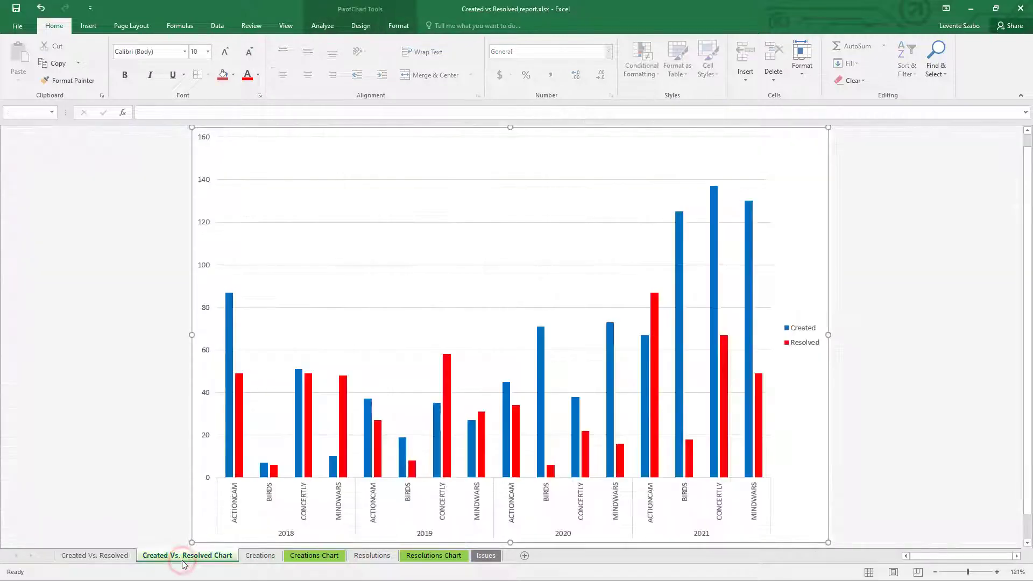
click(258, 556)
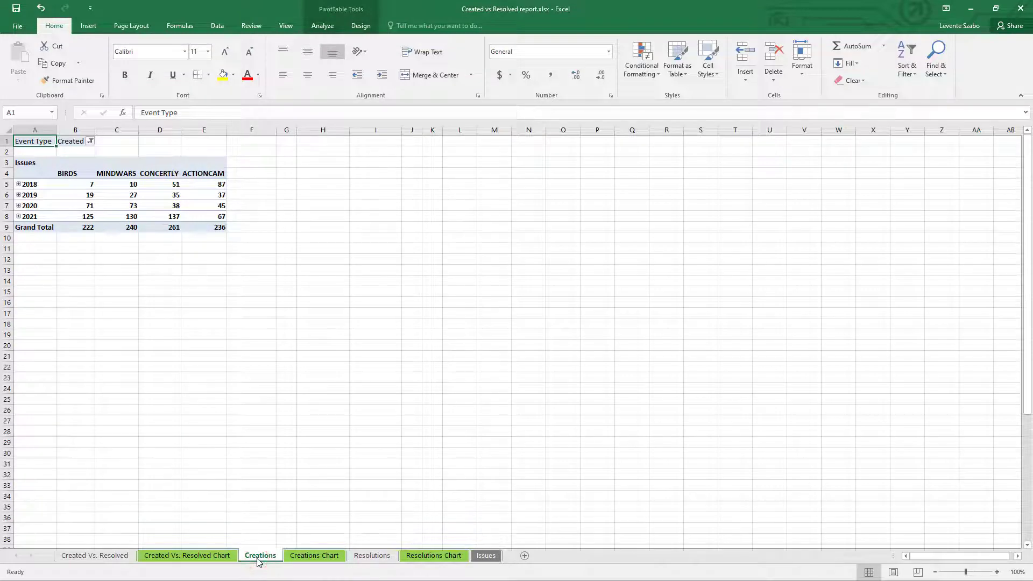
click(19, 194)
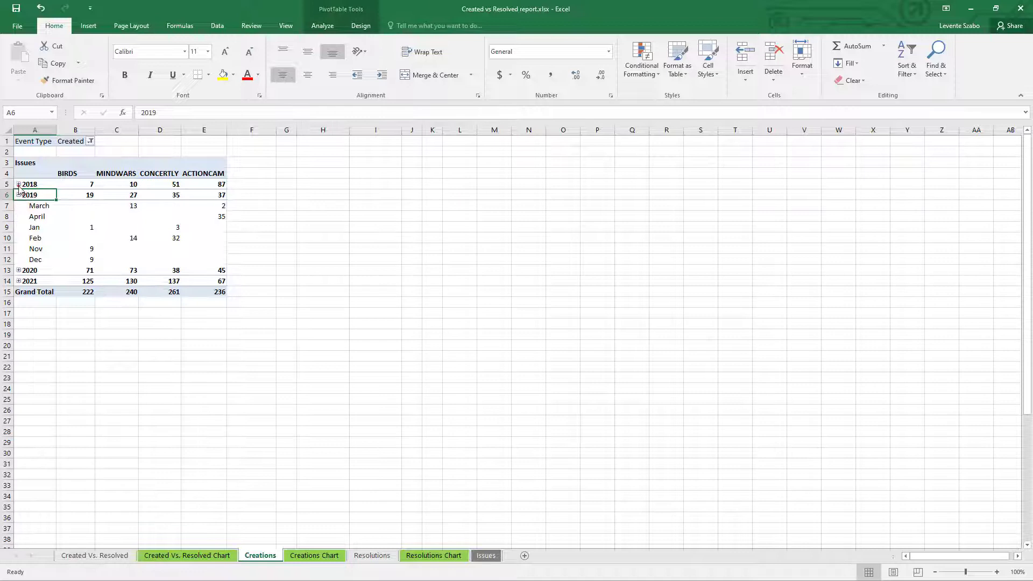
click(19, 184)
click(19, 185)
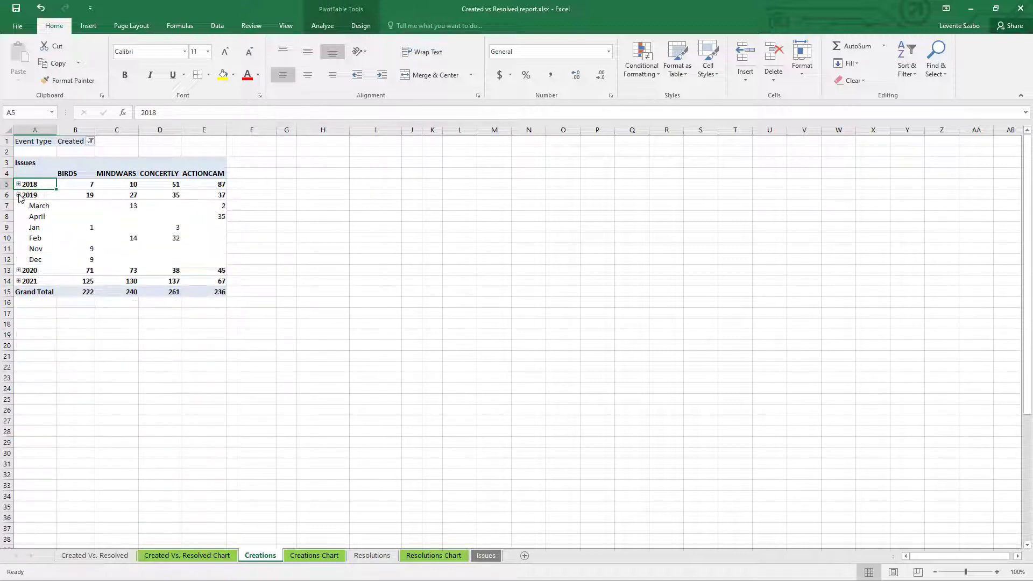
click(19, 195)
Look through the Creations Chart and Resolutions sheets, ending on the Resolutions Chart
click(310, 558)
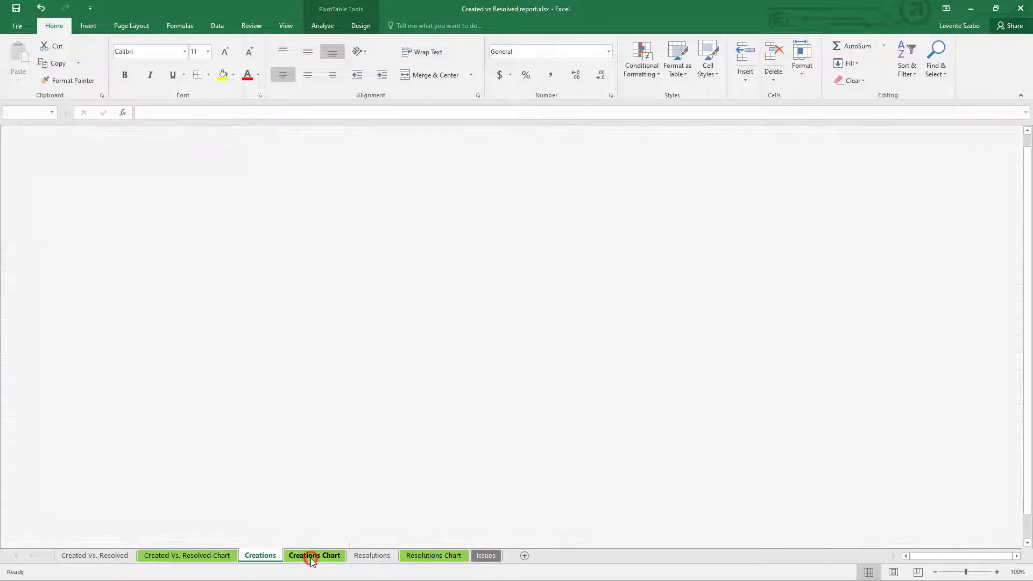
click(373, 559)
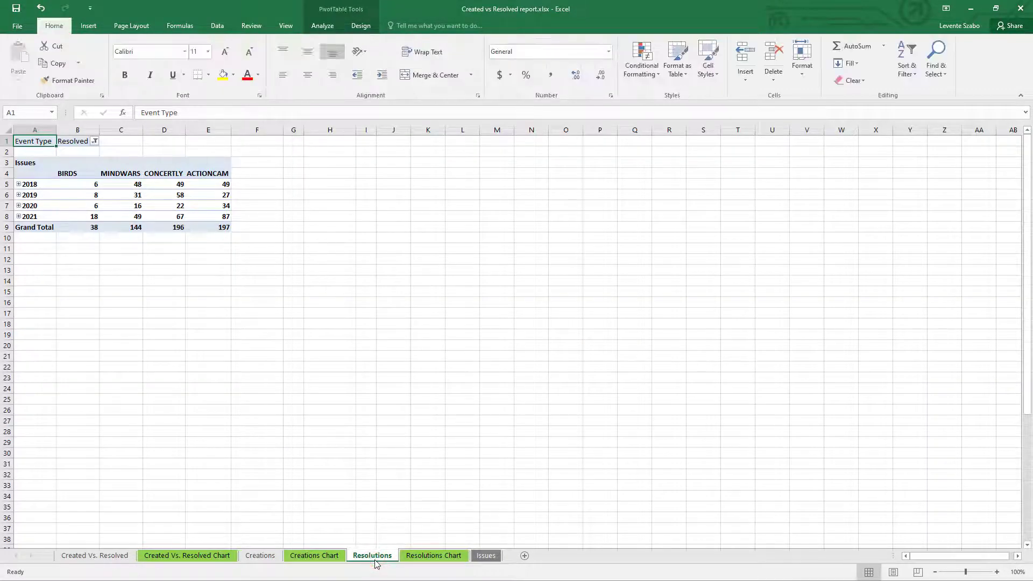
click(440, 555)
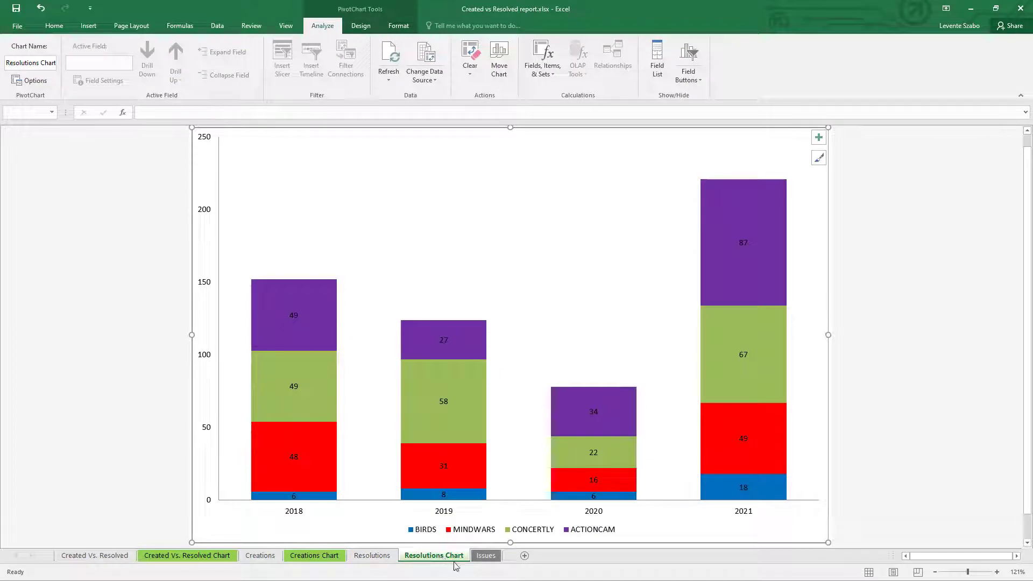
Review the Issues data sheet down to row 1535 and inspect the day formula in J1535
click(486, 556)
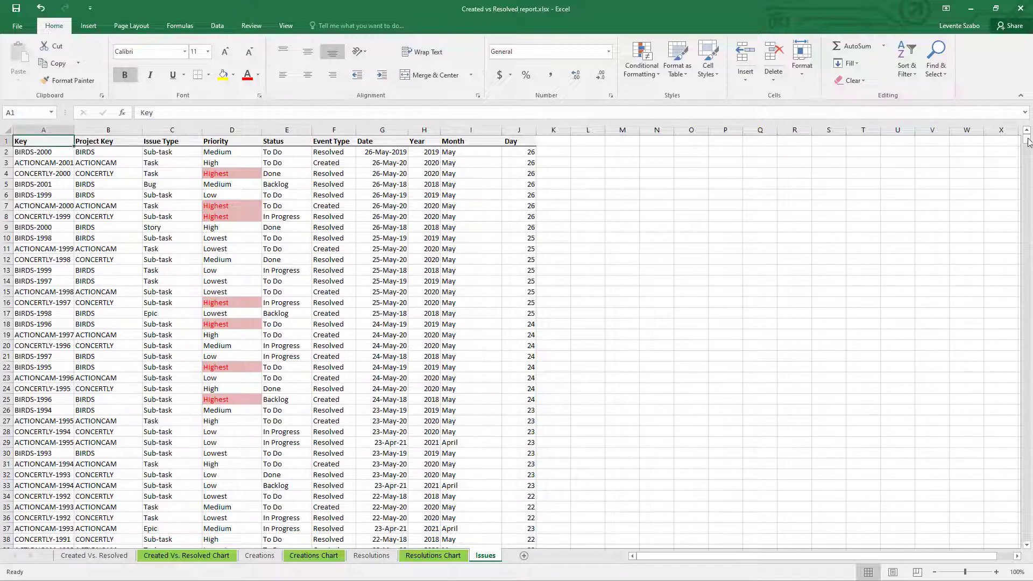
drag(1028, 141, 1025, 546)
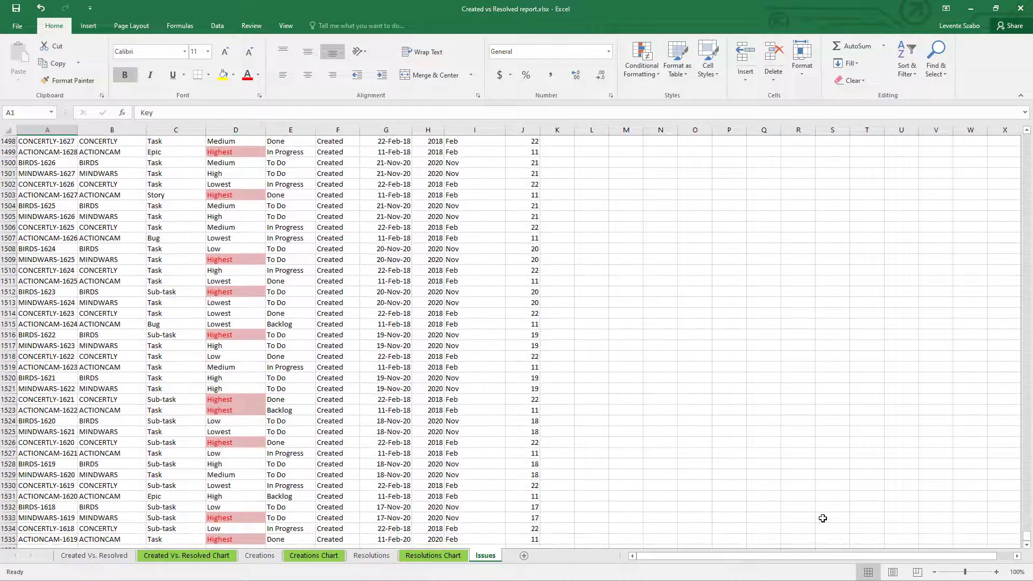
click(8, 539)
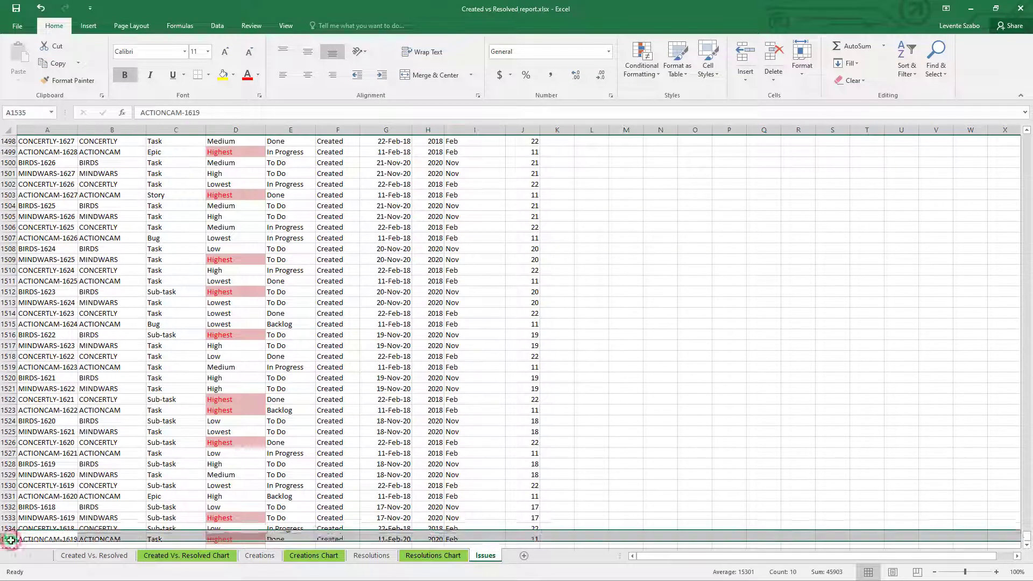
click(534, 539)
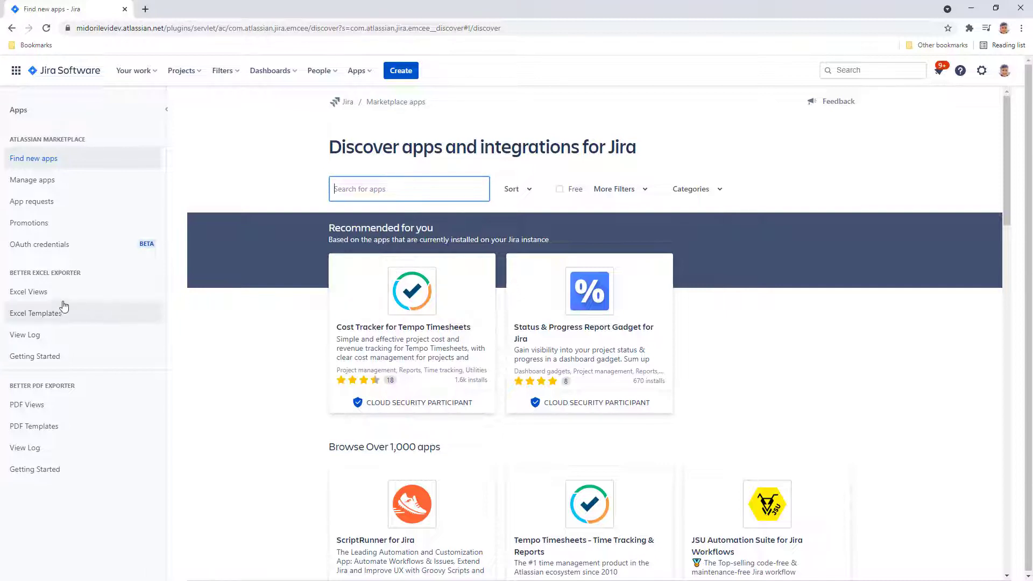
Go to Better Excel Exporter's Excel Views page and scroll through the list of views
click(47, 297)
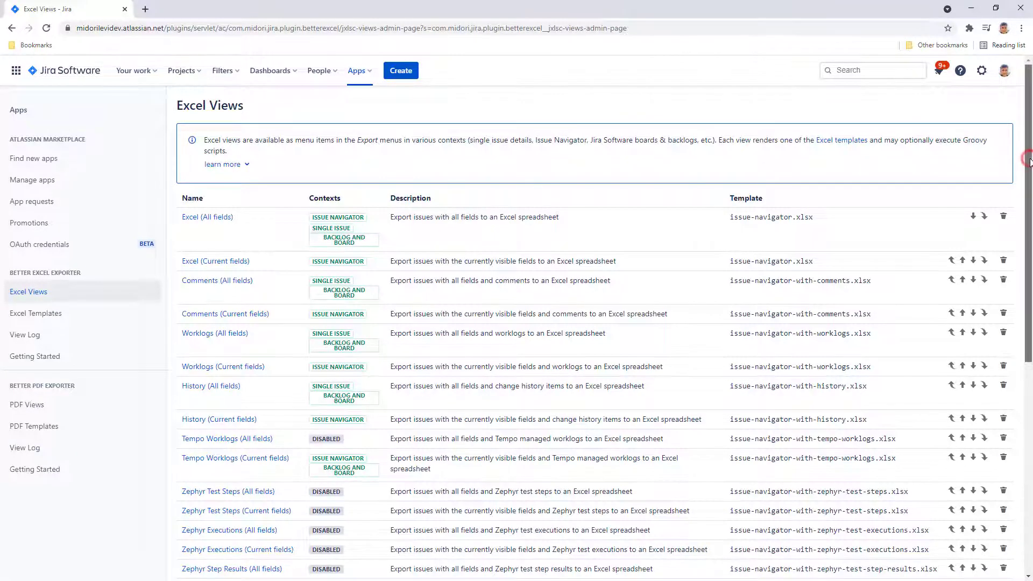
drag(1029, 161, 1030, 187)
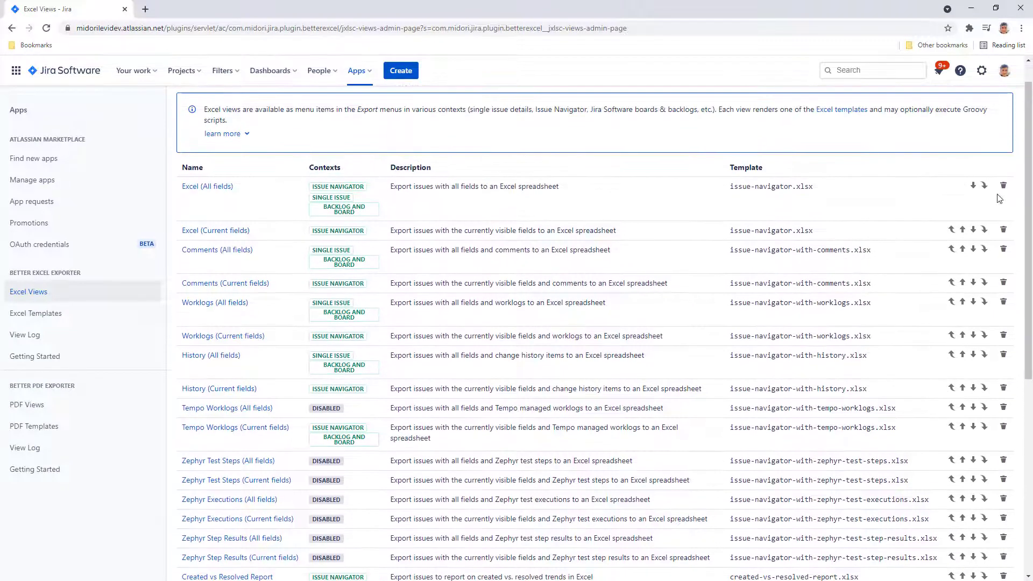
Rename 'Excel (Current fields)' to 'Task List (Excel)', enable it for Backlog and Board, and save
click(227, 232)
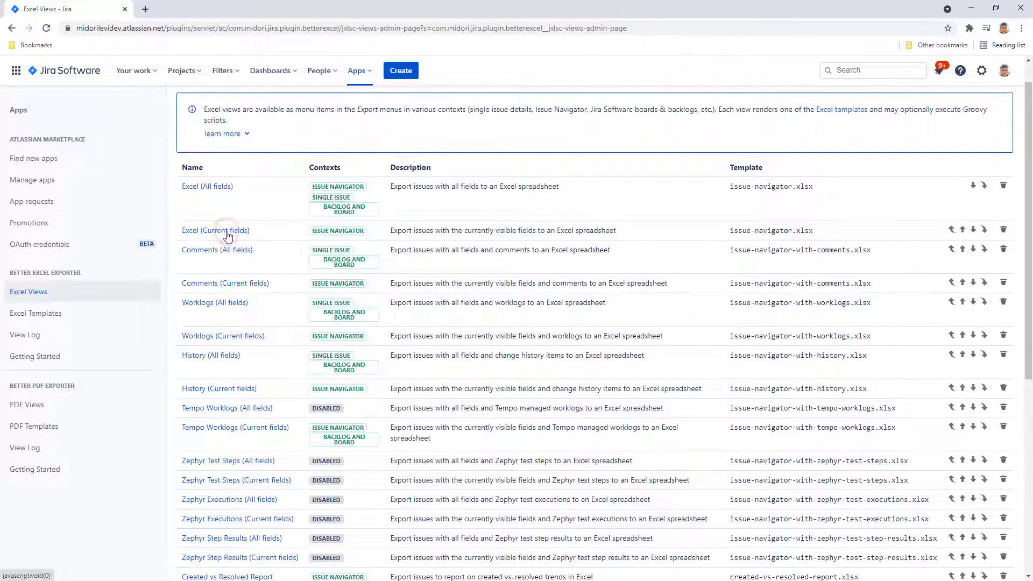
drag(333, 137, 271, 112)
text(Task List (Excel)
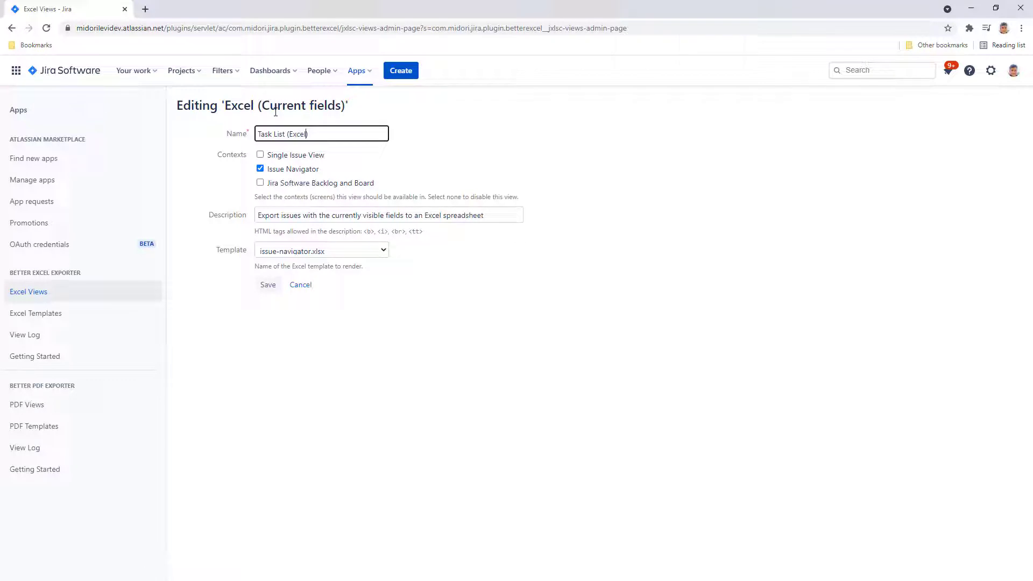
text())
click(259, 183)
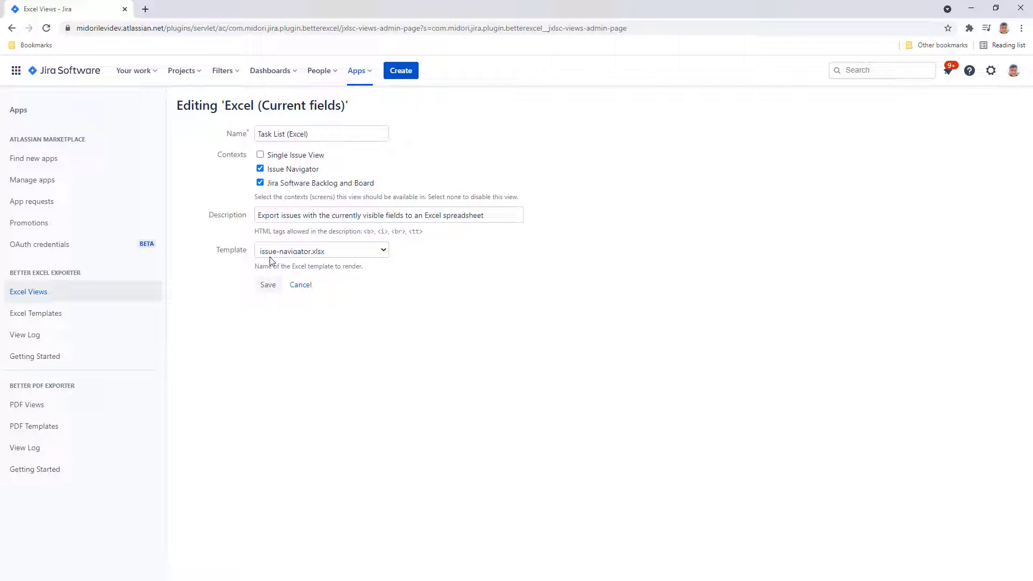
click(268, 285)
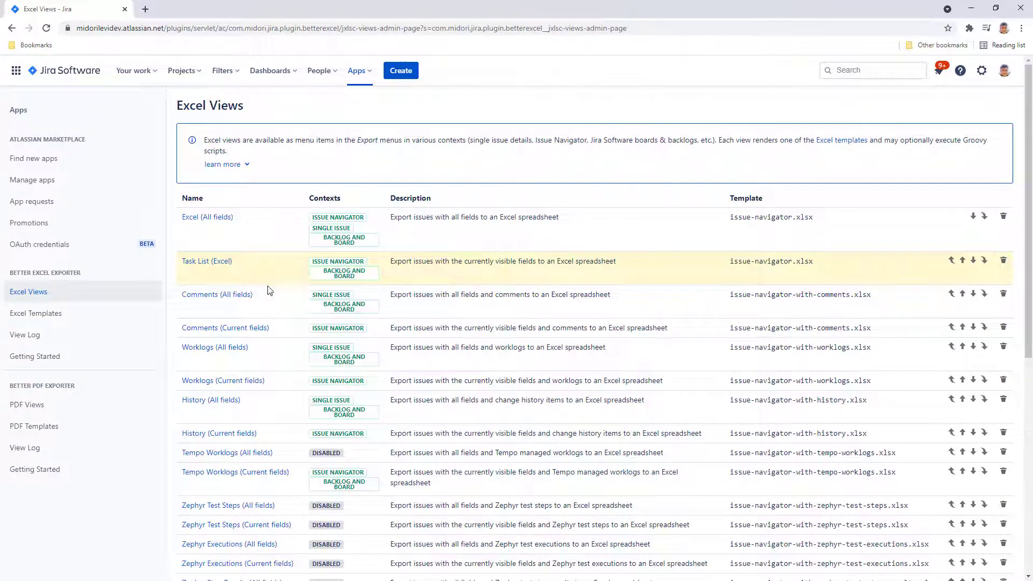
Browse the Excel Templates list from basic-issue-list-template.xlsx to zephyr-tool.groovy and back to the top
click(39, 318)
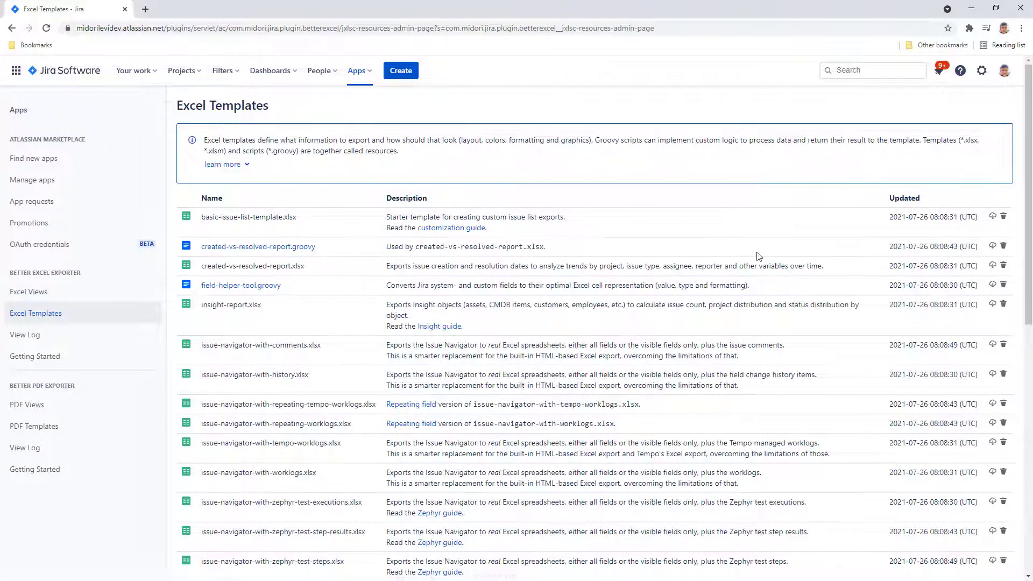
click(1029, 159)
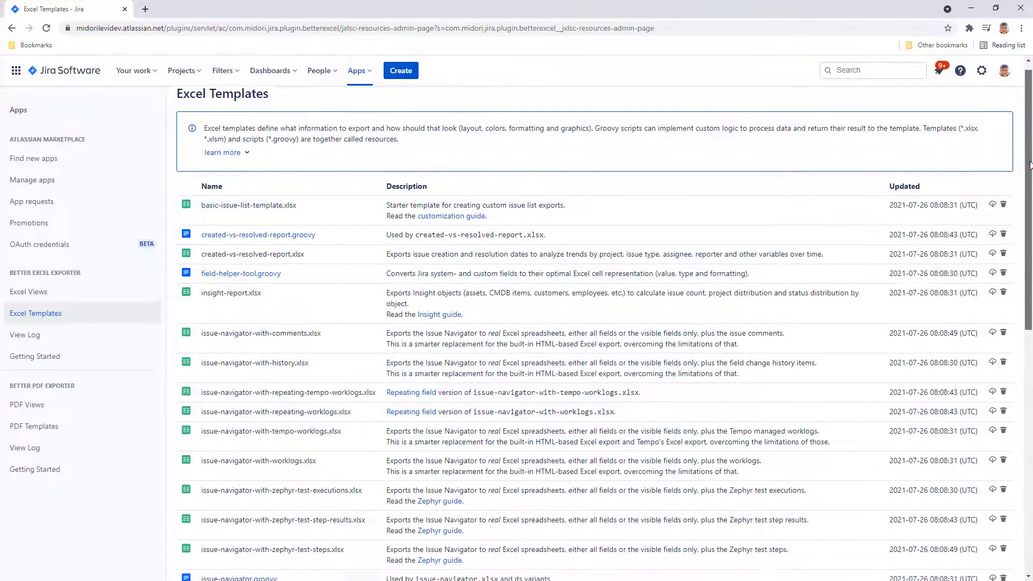
drag(1030, 177, 1029, 194)
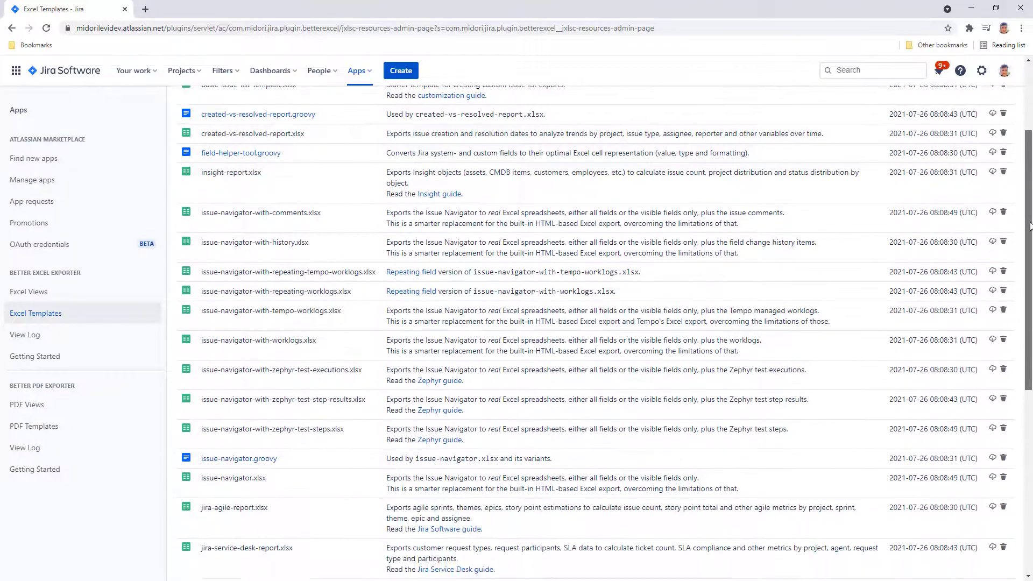
drag(1030, 244, 1022, 412)
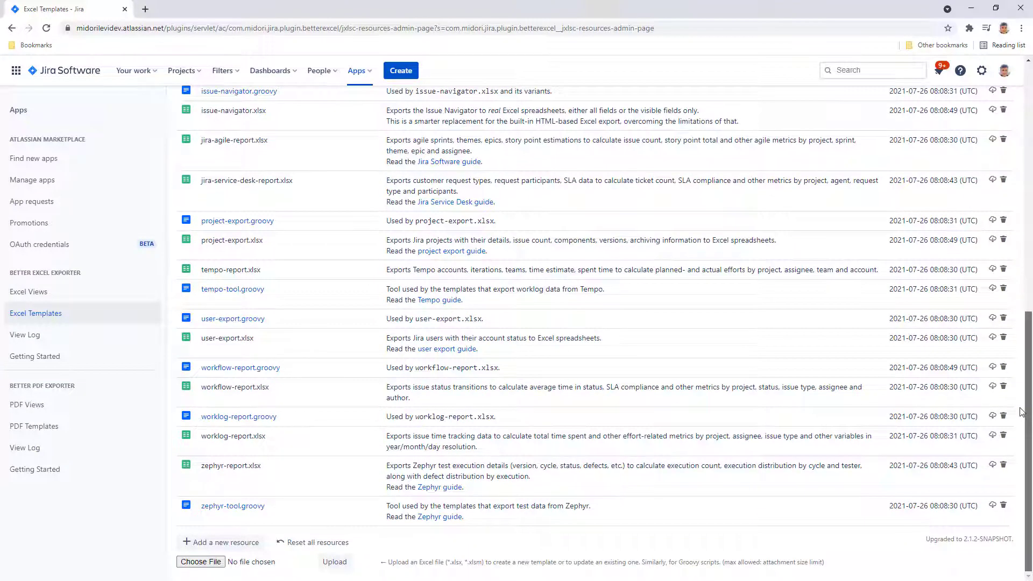
scroll(1021, 409, up, 6)
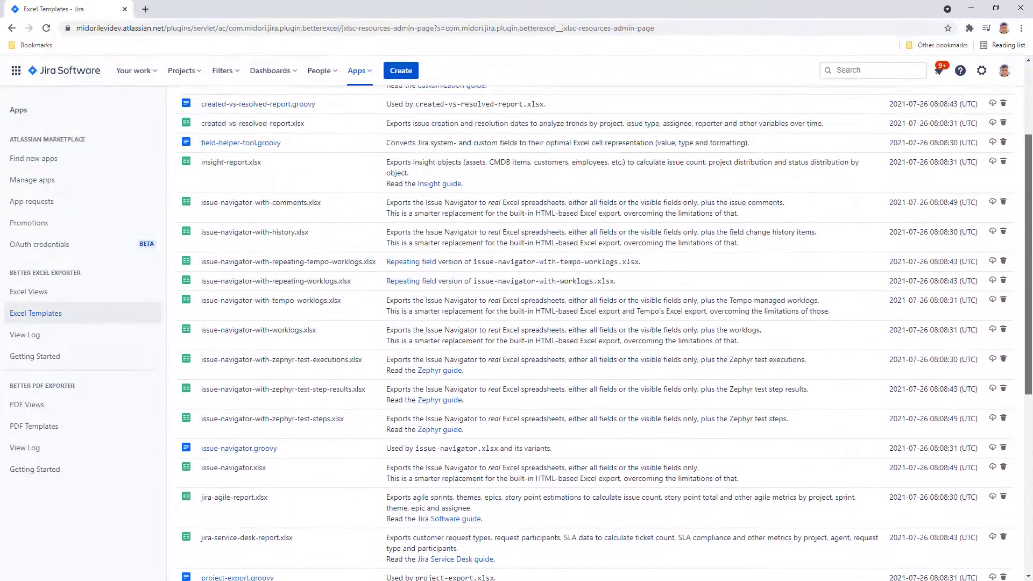
scroll(604, 326, up, 3)
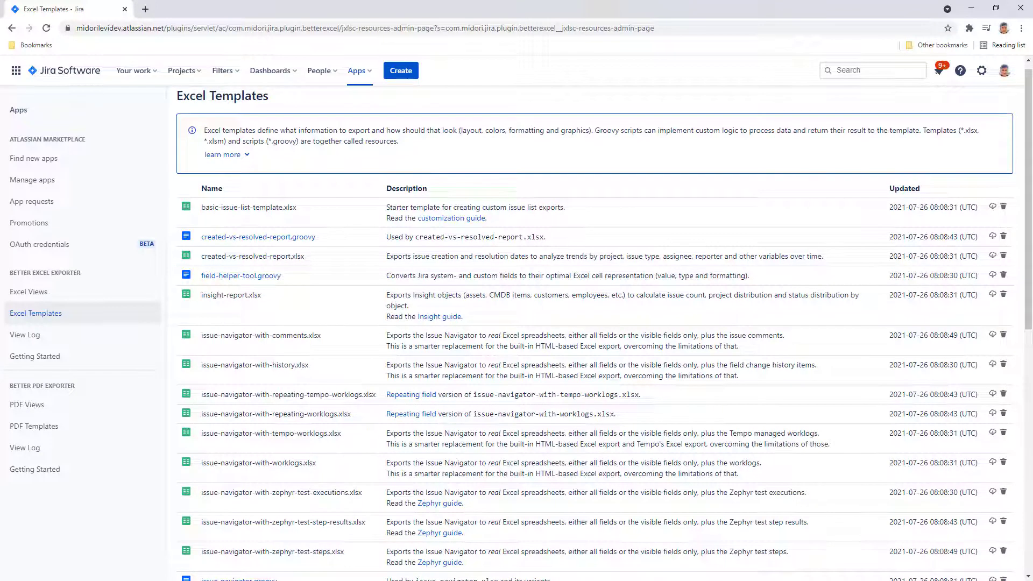